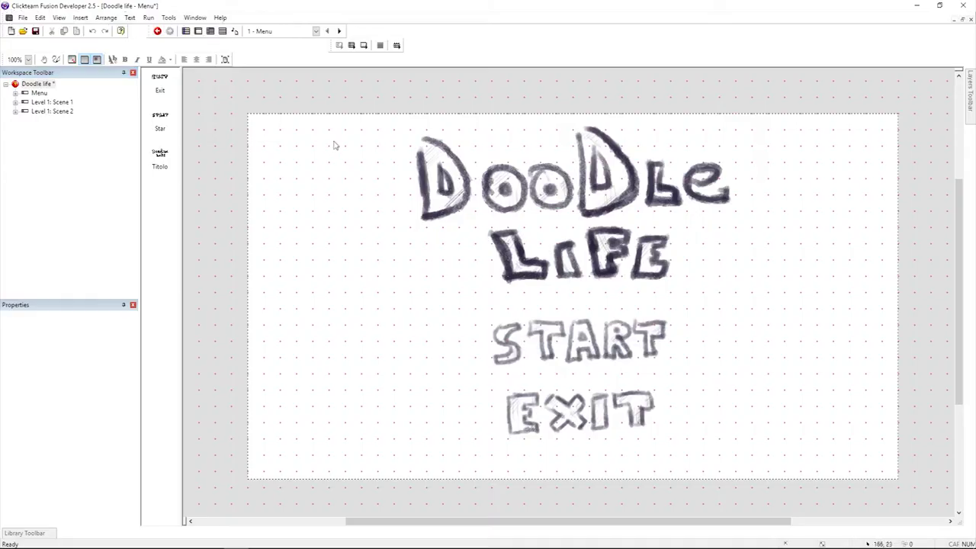
Run the Doodle life application, start the game, test moving the character in the first scene, and quit the run.
click(351, 45)
click(492, 315)
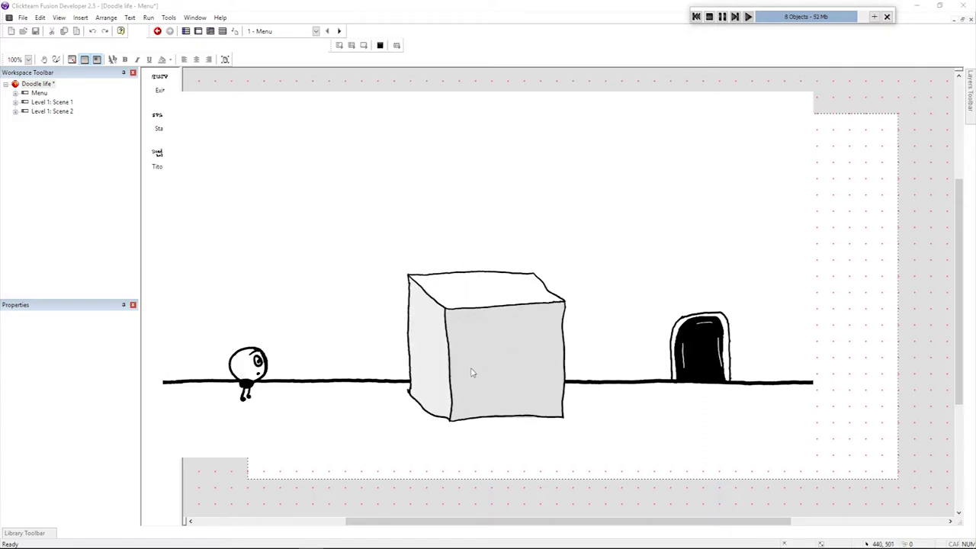
click(678, 358)
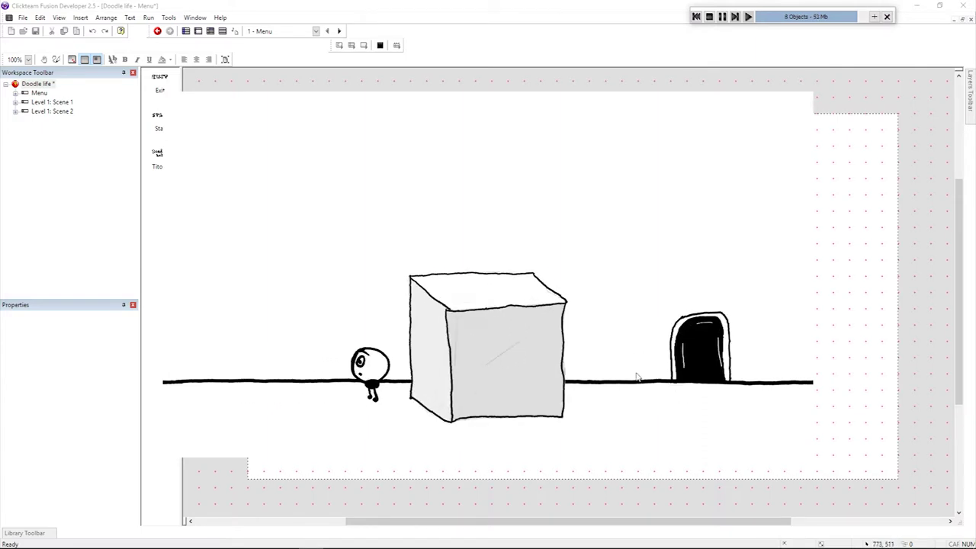
key(Escape)
Set the Doodle life application's build type to Android / OUYA application (.apk).
click(7, 319)
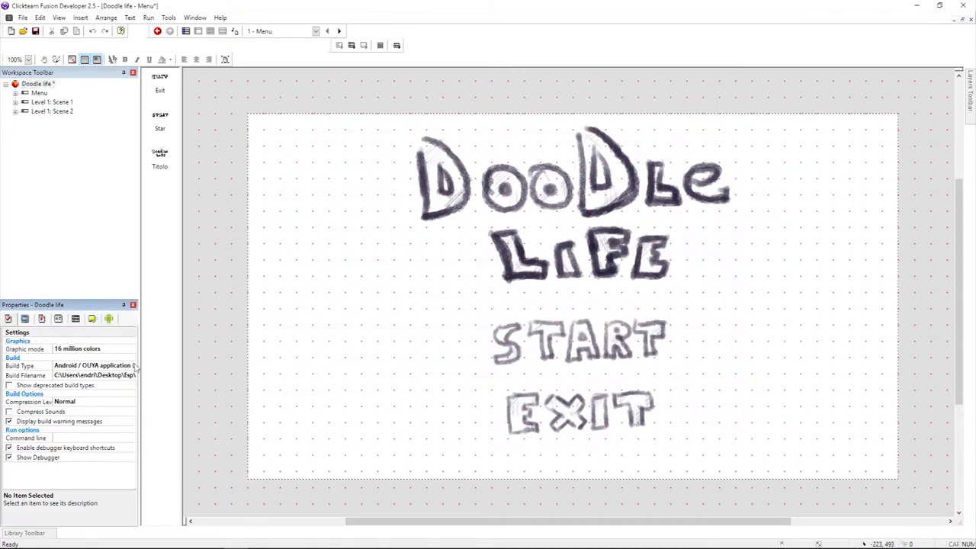
click(101, 368)
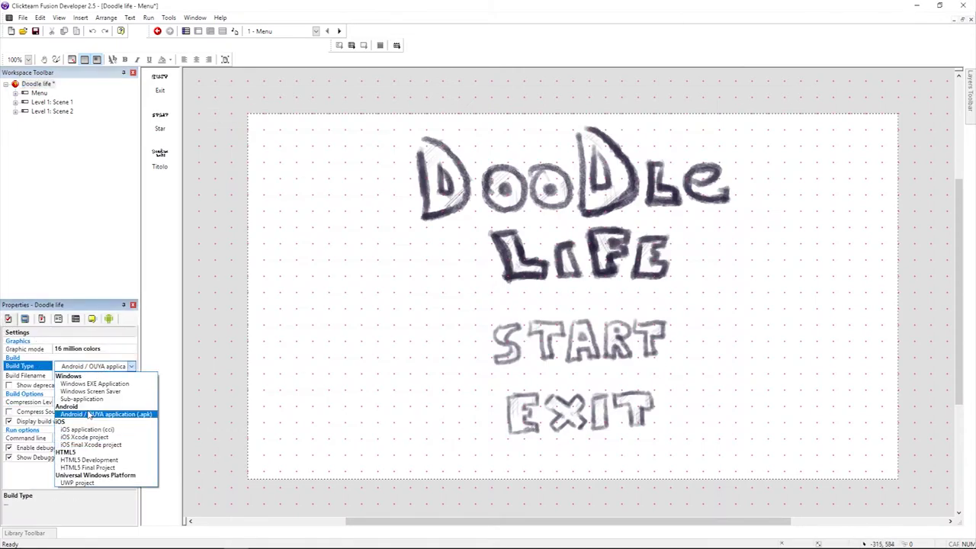
click(91, 415)
click(218, 376)
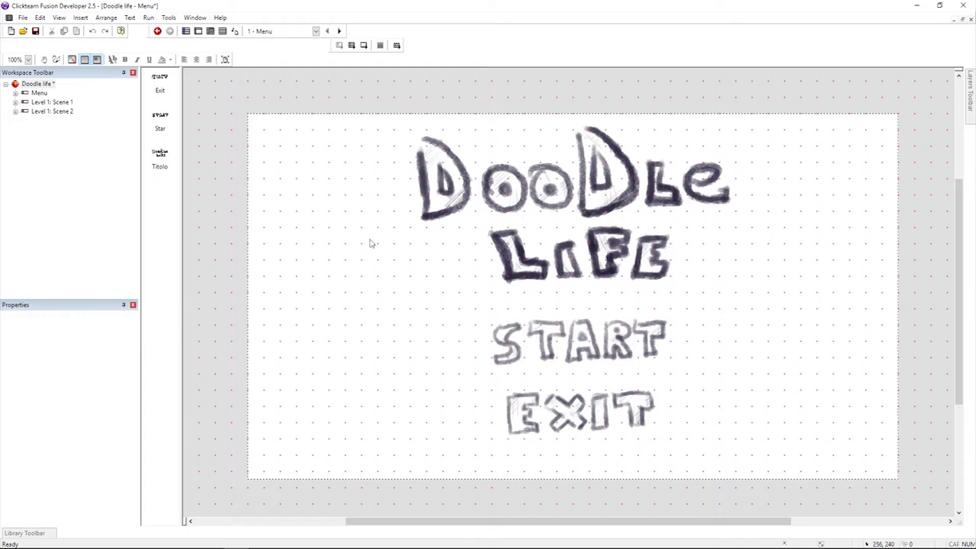
Open the general preferences at the Android exporter's JDK and Android SDK directory paths.
click(168, 16)
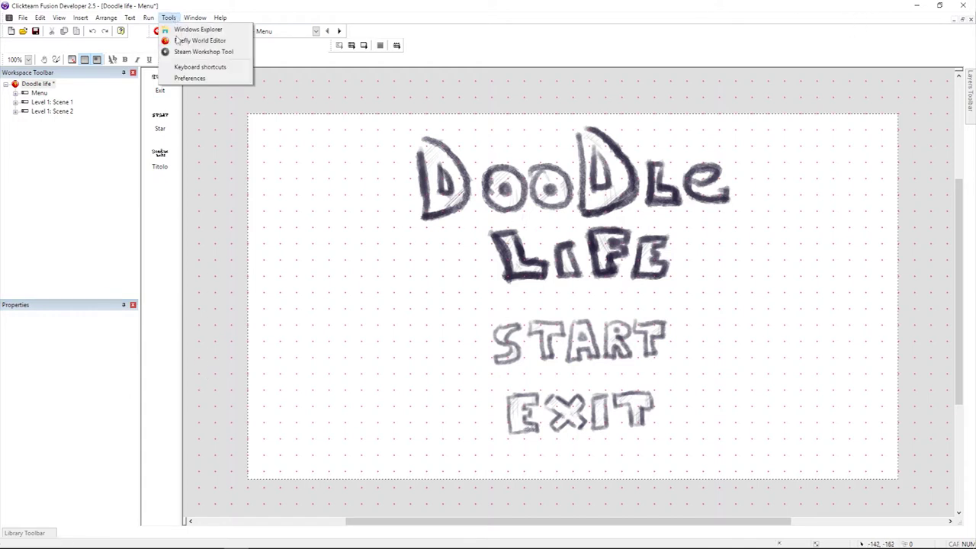
click(191, 79)
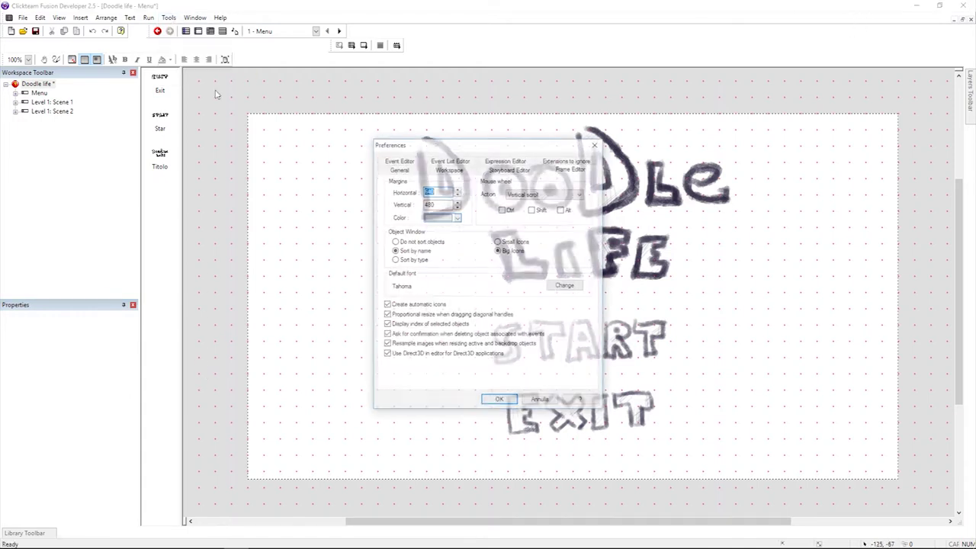
click(398, 169)
click(439, 355)
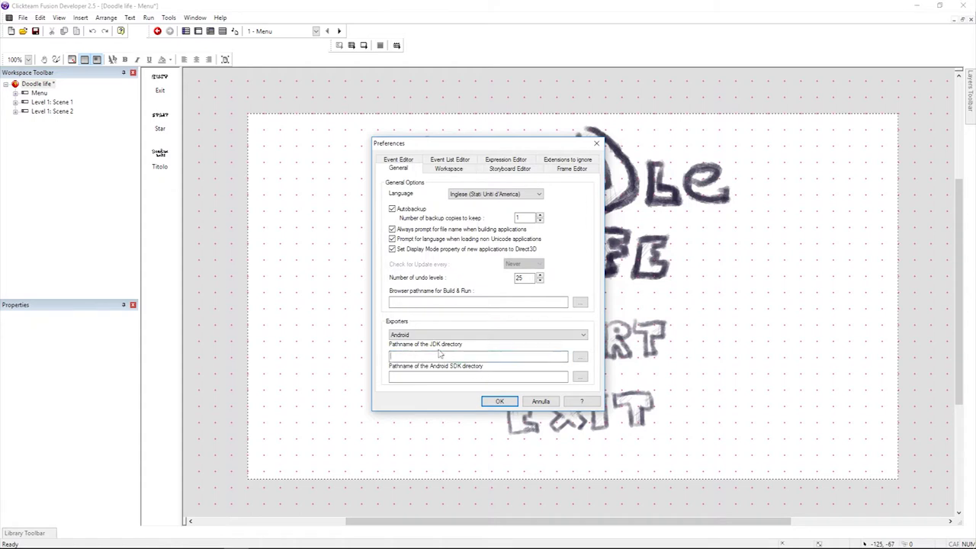
click(439, 374)
Switch to Chrome, open Oracle's Java SE Development Kit 8 downloads page and accept the license agreement for 8u171.
mouse_move(138, 540)
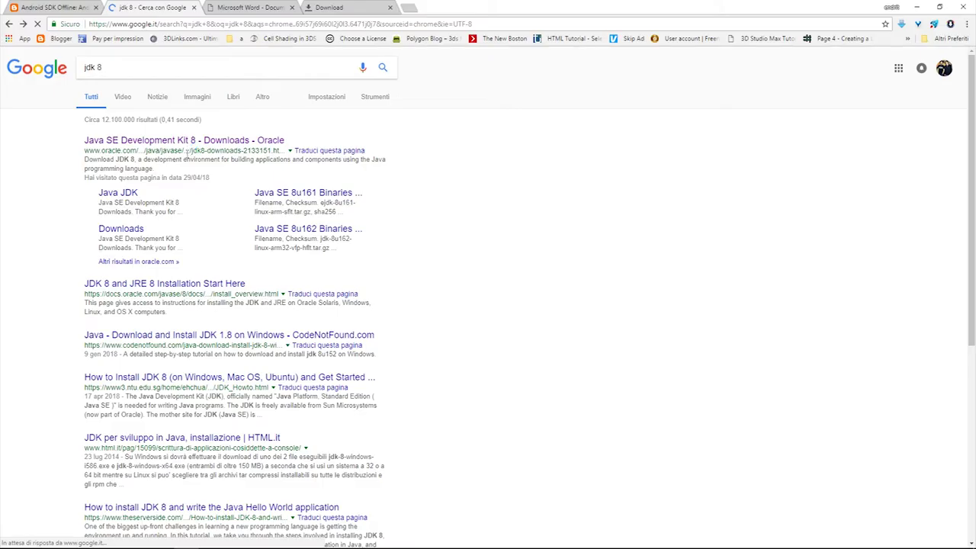
click(228, 142)
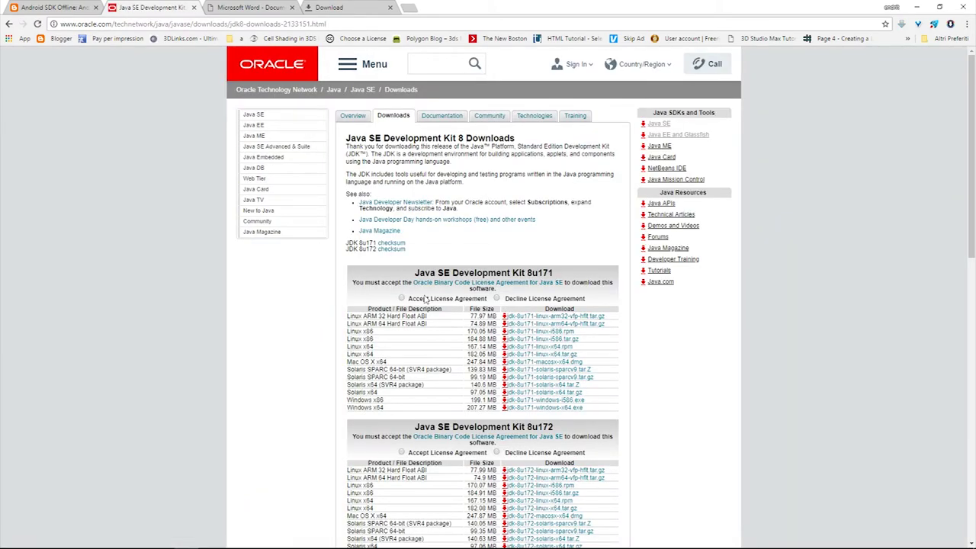
click(423, 298)
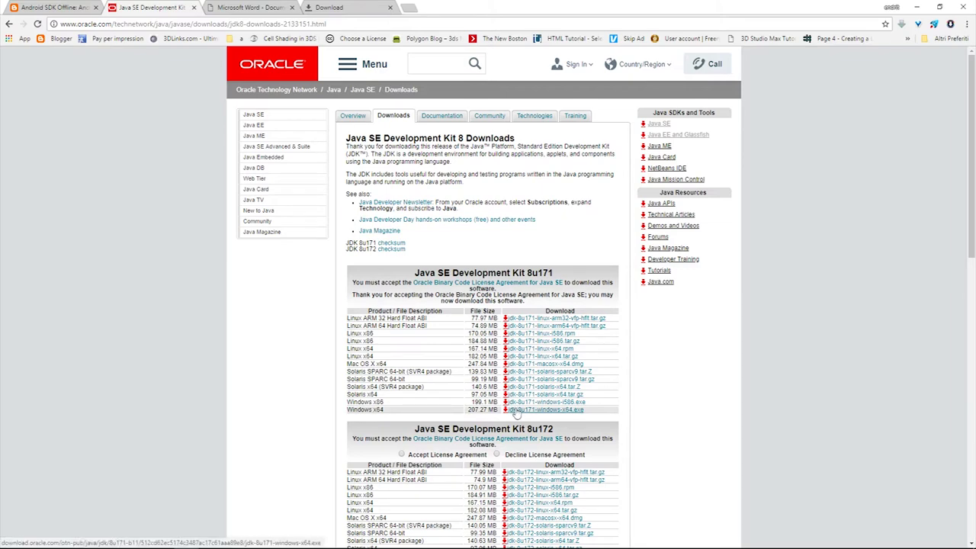
Run the downloaded jdk-8u171-windows-x64.exe installer and install the JDK with its default features and folder.
scroll(516, 411, down, 1)
click(964, 23)
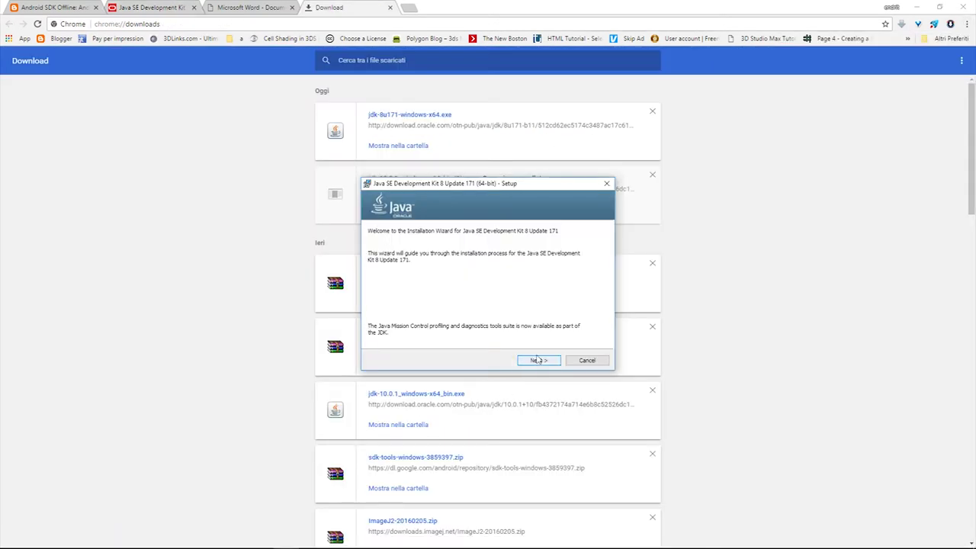
click(537, 360)
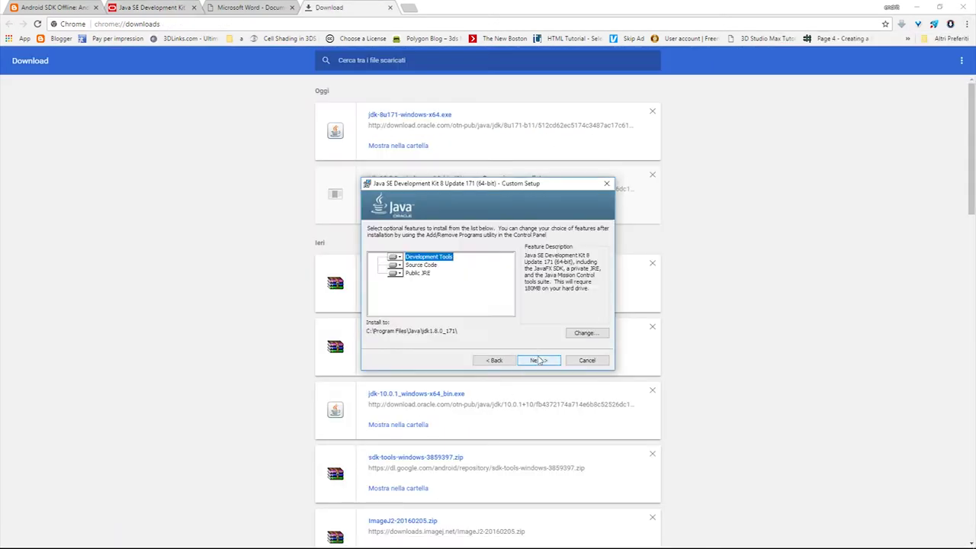
click(538, 359)
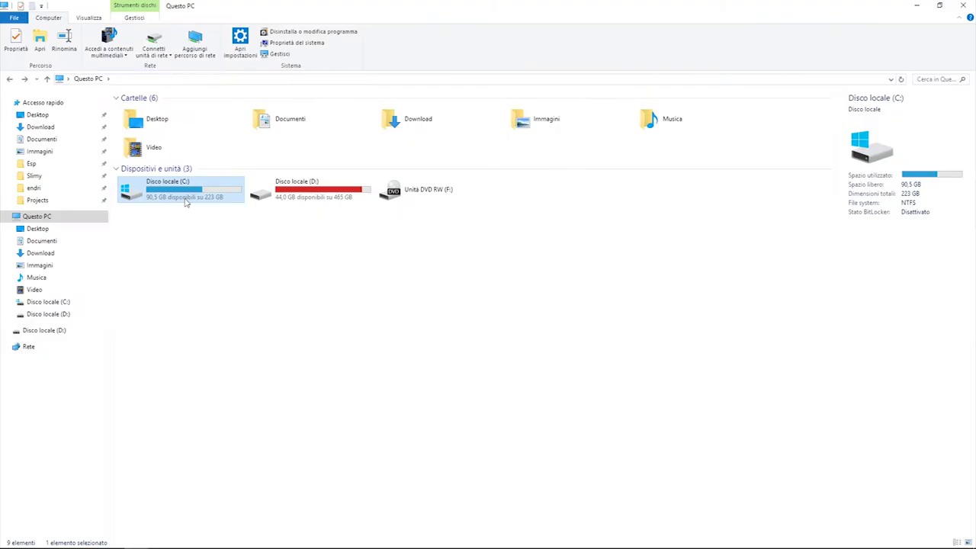
Browse in File Explorer to the jdk1.8.0_171 folder under Programmi\Java on drive C: and copy its full path.
double_click(183, 195)
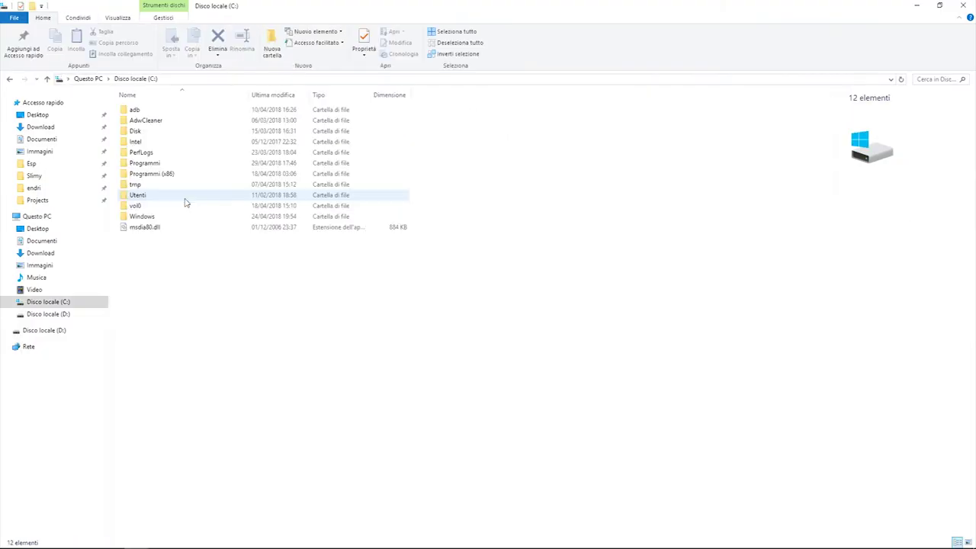
double_click(179, 165)
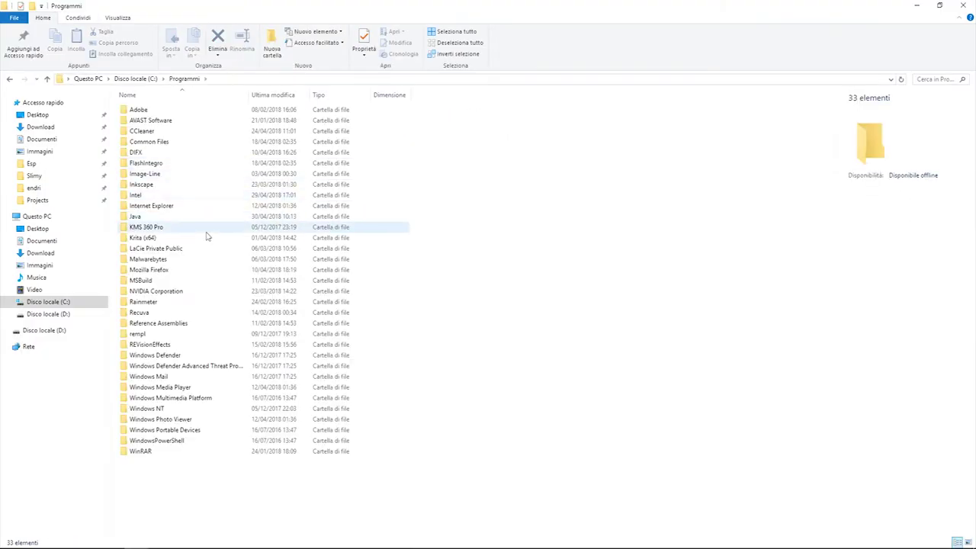
double_click(175, 217)
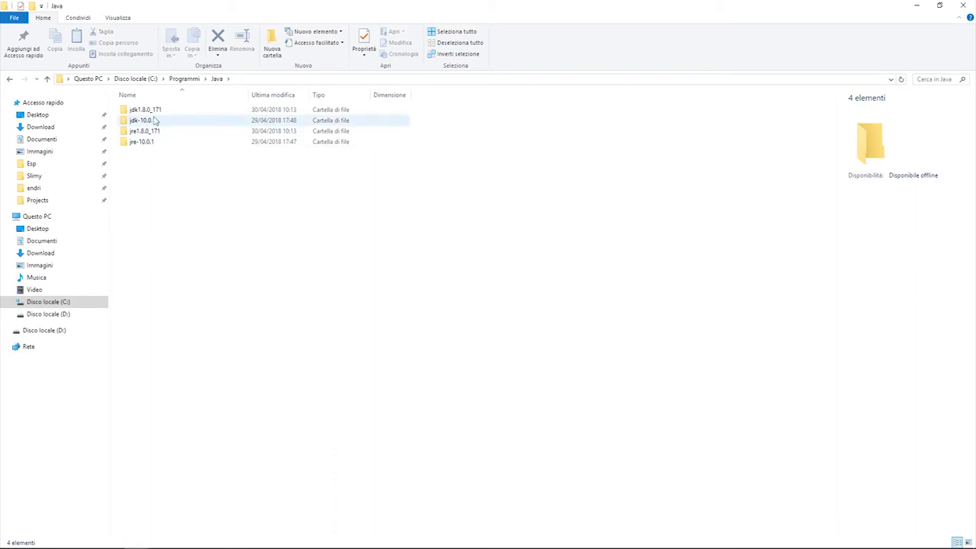
double_click(177, 114)
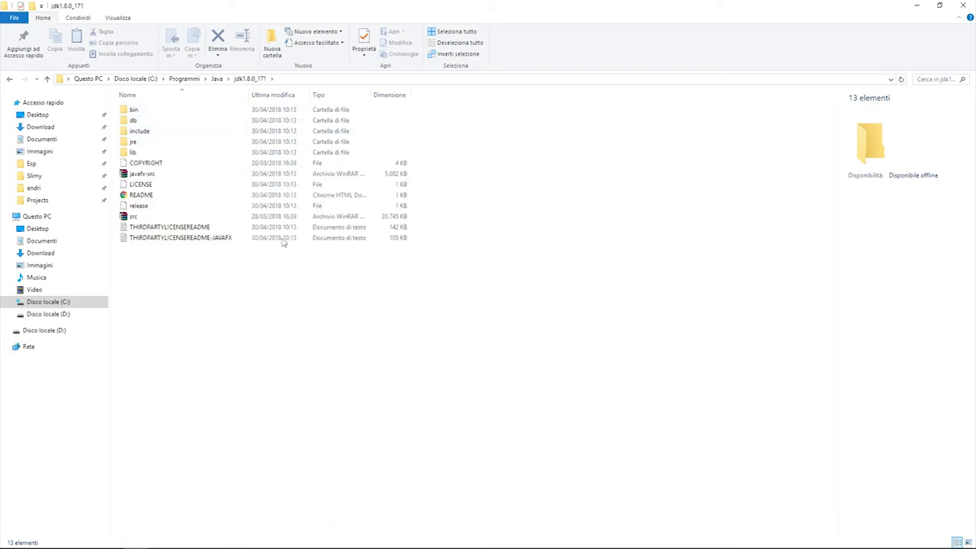
click(192, 79)
right_click(192, 79)
key(ctrl+c)
click(213, 112)
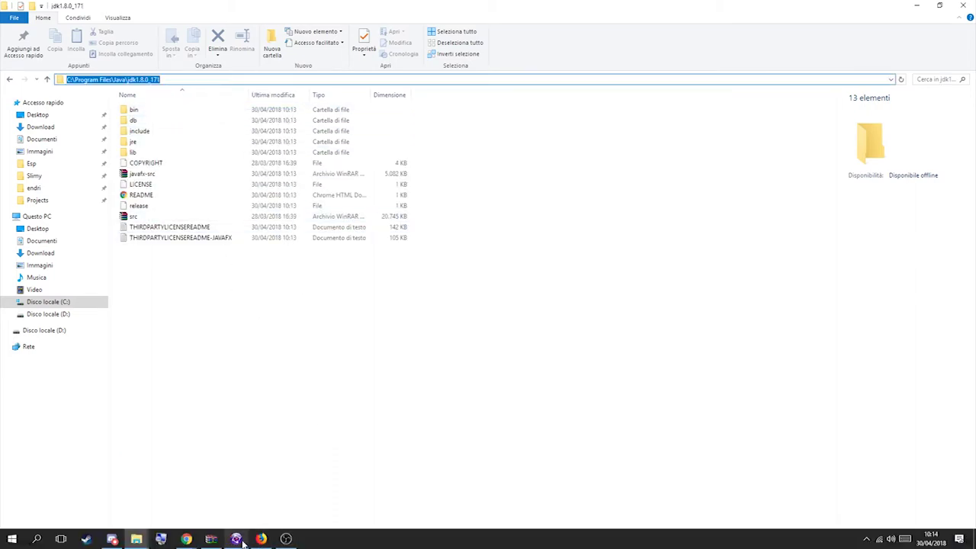
Return to Clickteam Fusion and paste C:\Program Files\Java\jdk1.8.0_171 as the pathname of the JDK directory.
click(235, 542)
right_click(411, 358)
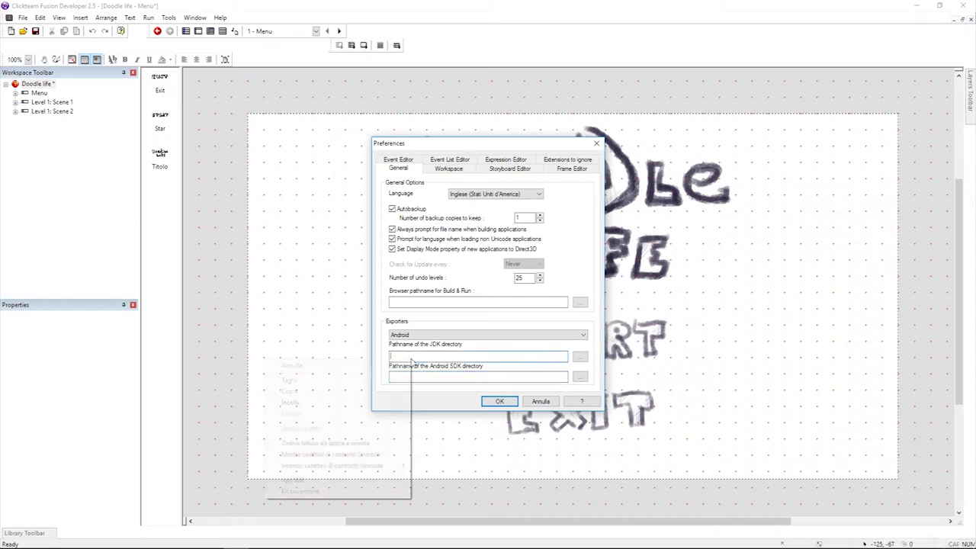
click(356, 404)
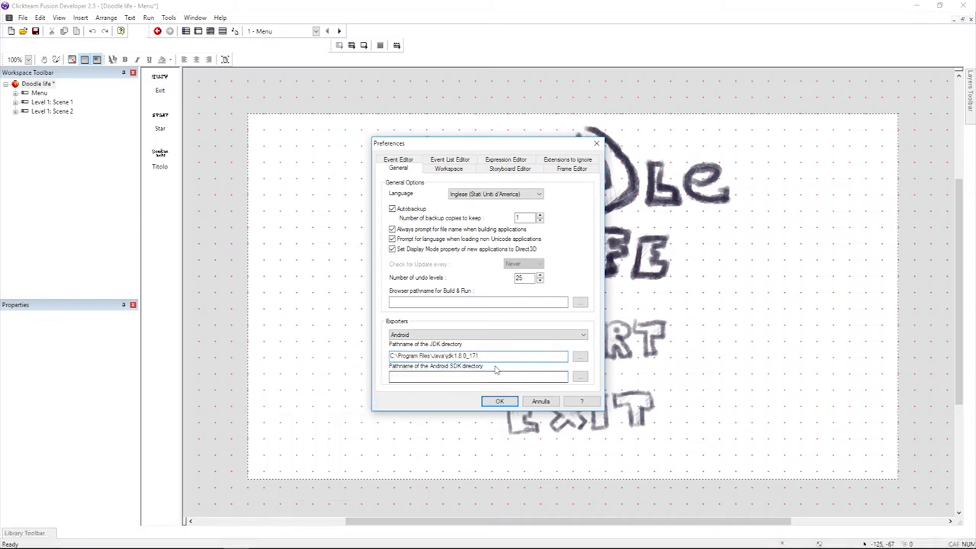
Switch to Chrome and look up "android sdk" in a new tab, opening the developer.android.com/studio page.
mouse_move(367, 541)
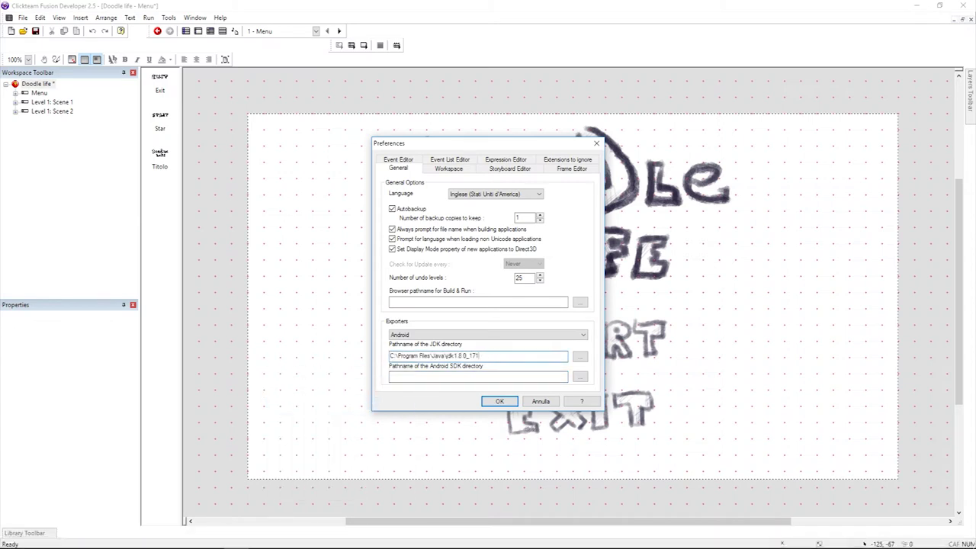
mouse_move(186, 539)
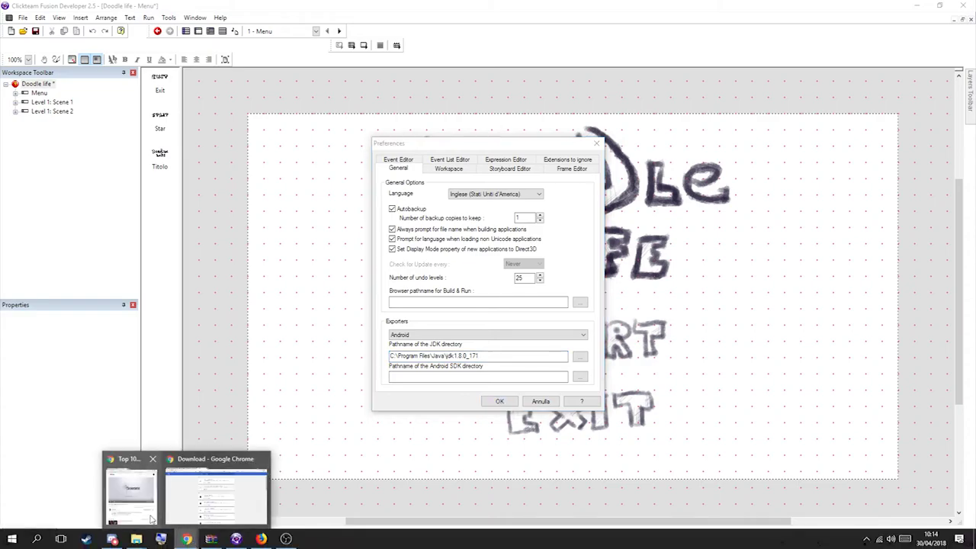
click(171, 515)
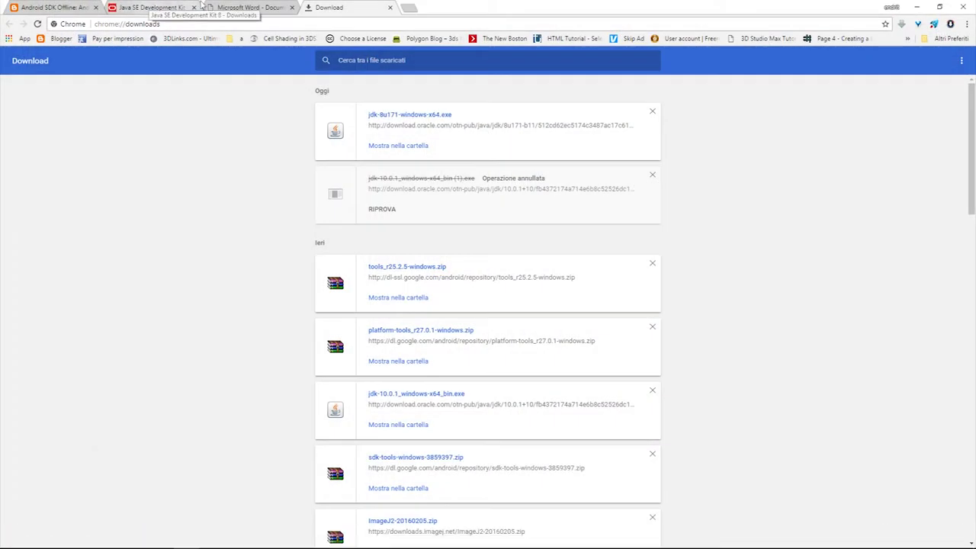
click(230, 5)
click(339, 7)
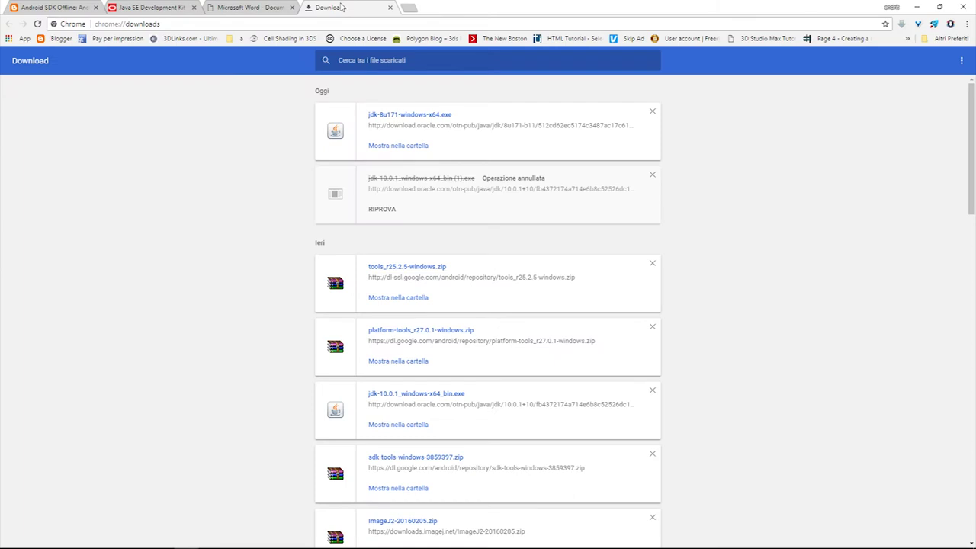
click(411, 9)
text(a)
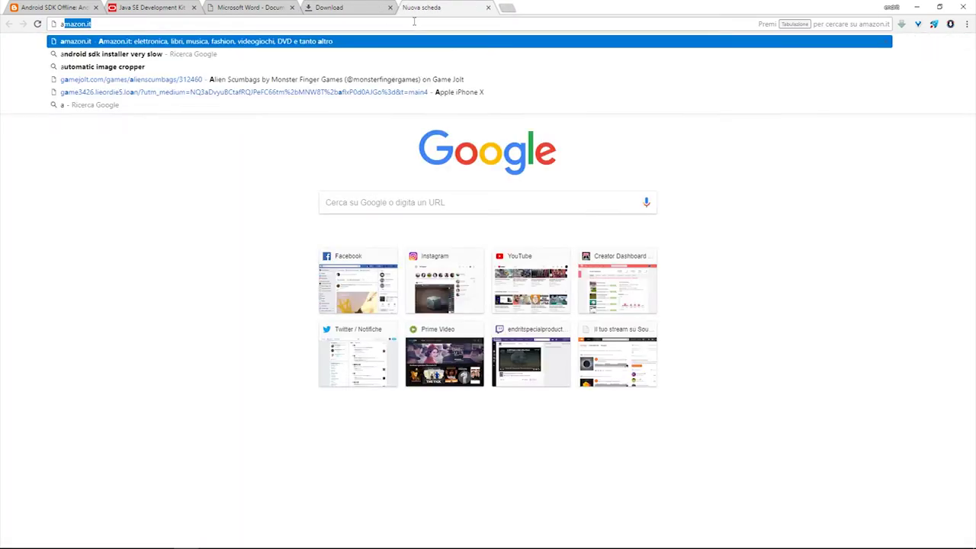
text(ndroid sdk)
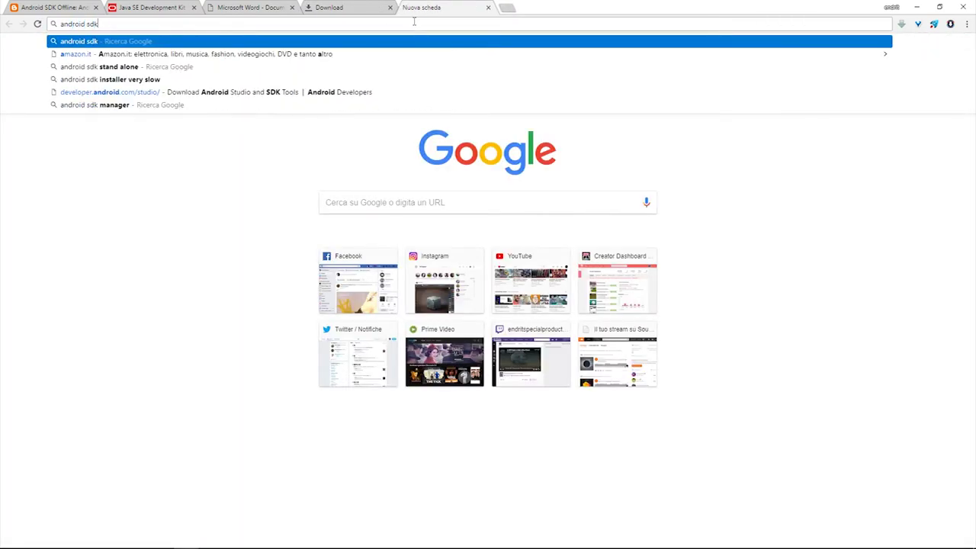
click(430, 79)
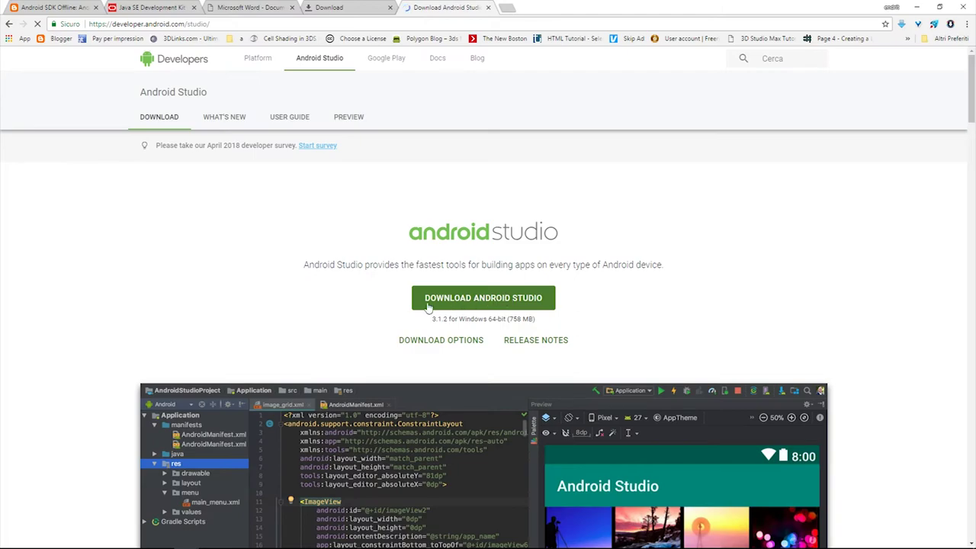
Find the command line tools only section and pick the Windows package sdk-tools-windows-3859397.zip.
scroll(116, 312, down, 12)
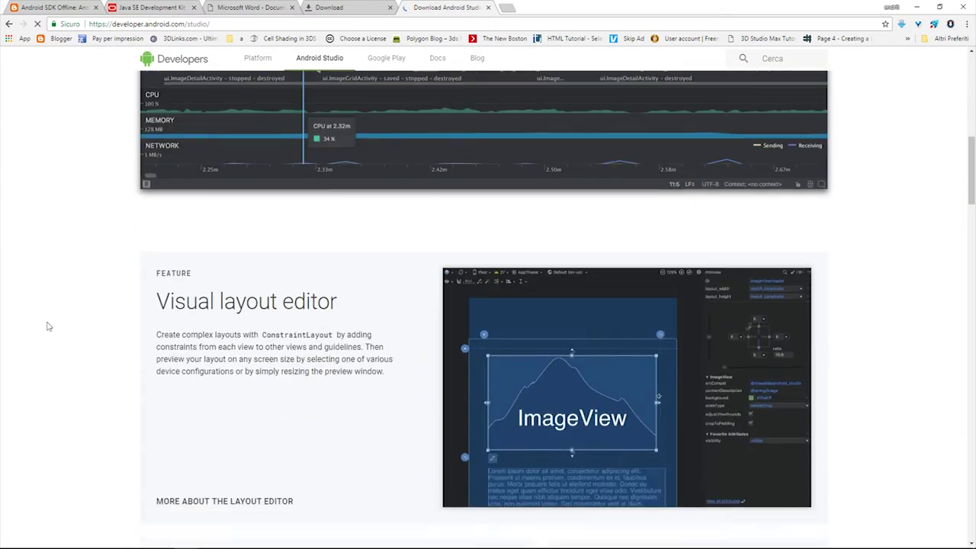
scroll(47, 326, down, 15)
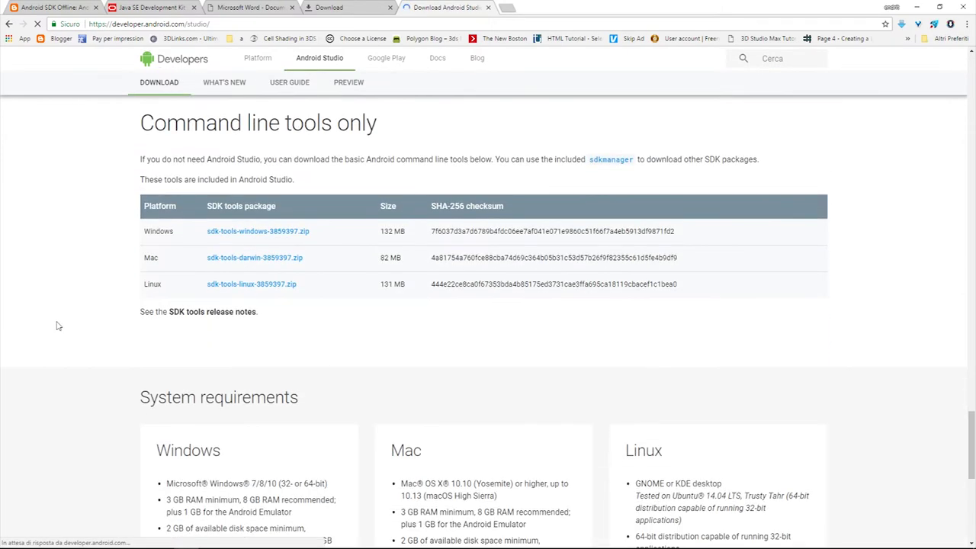
click(262, 236)
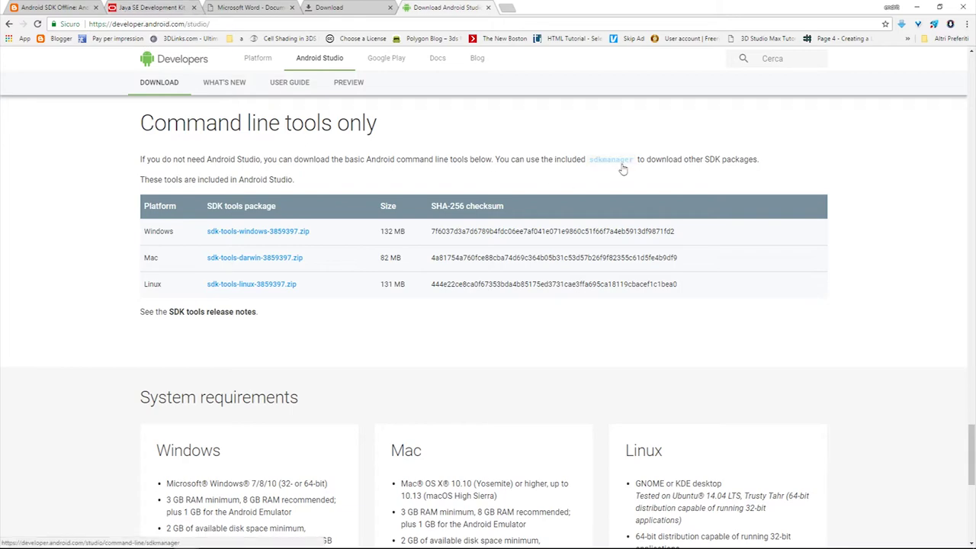
Extract the tools folder from the downloaded tools_r25.2.5-windows.zip into the Android sdk tut folder on drive D: and open it.
click(55, 6)
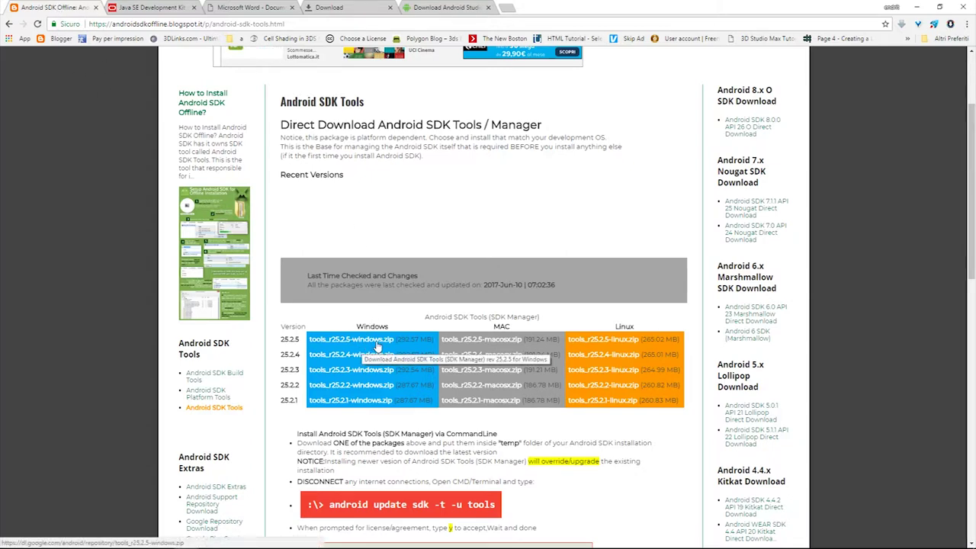
click(329, 7)
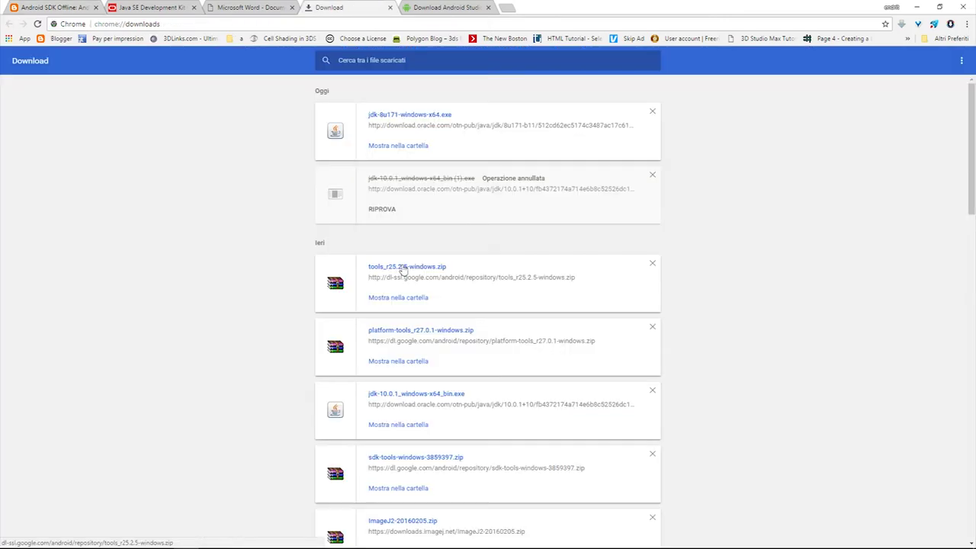
click(404, 268)
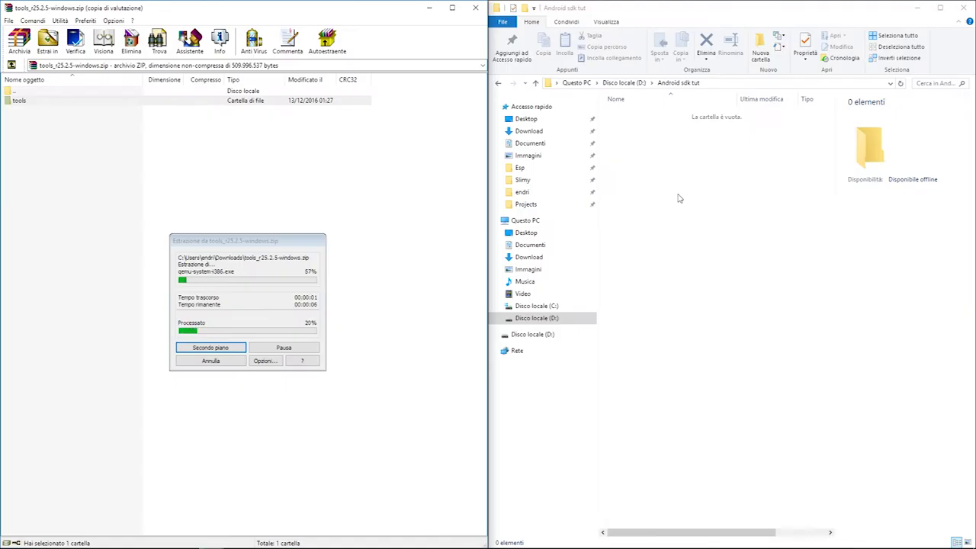
double_click(652, 115)
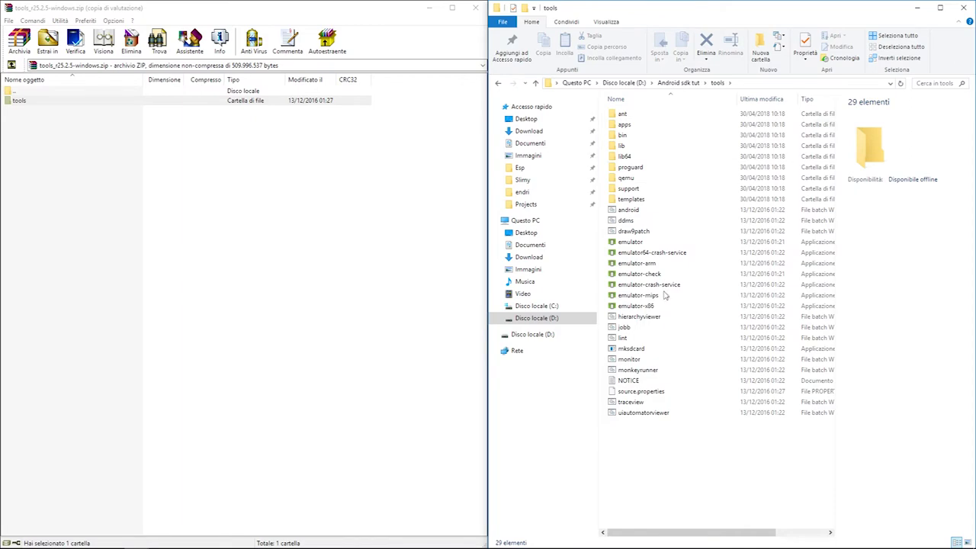
Launch the Android SDK Manager and replace the preselected Android P and 8.1.0 packages with SDK Platform, Google APIs and Sources under Android 5.0.1 (API 21).
double_click(606, 211)
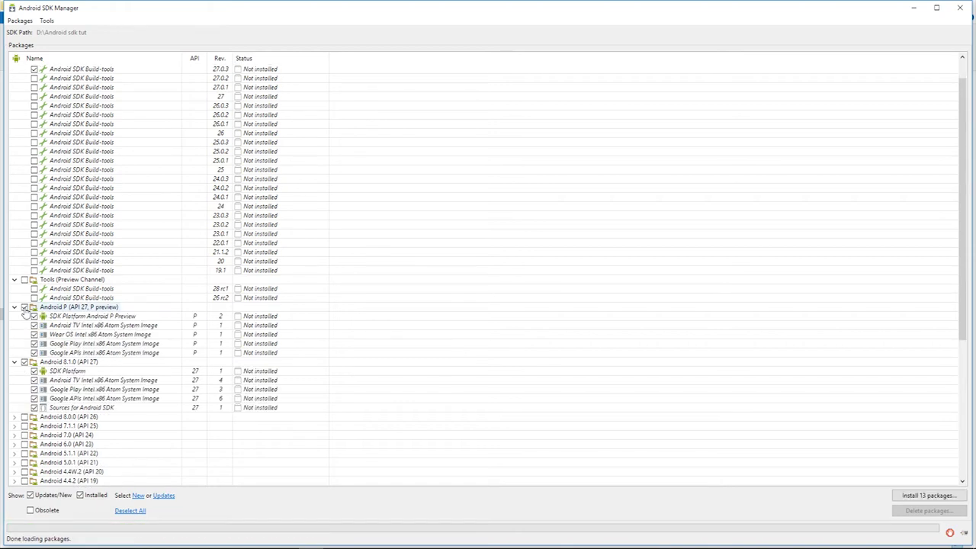
click(24, 362)
scroll(23, 364, down, 7)
click(13, 270)
click(34, 279)
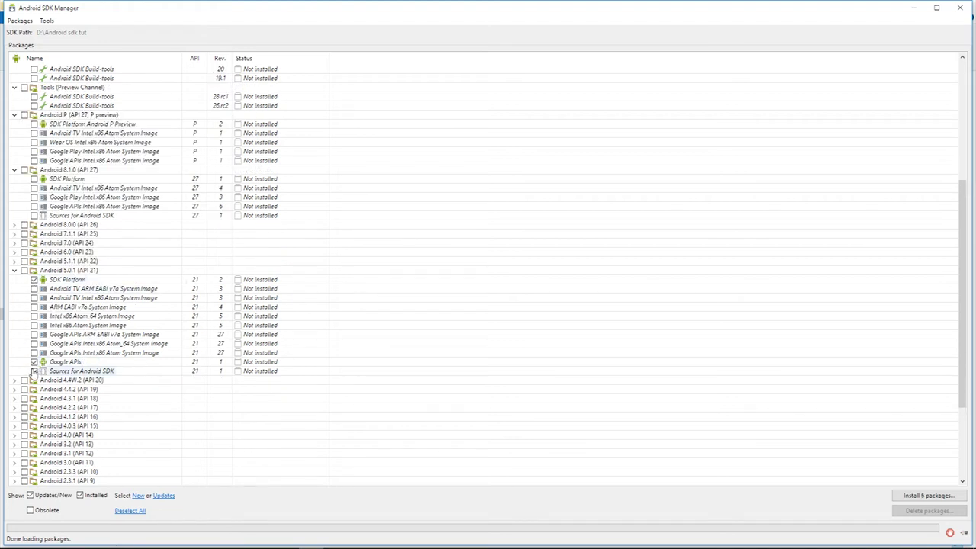
click(34, 372)
Install the selected SDK packages, accepting the Android SDK License for all of them.
click(928, 496)
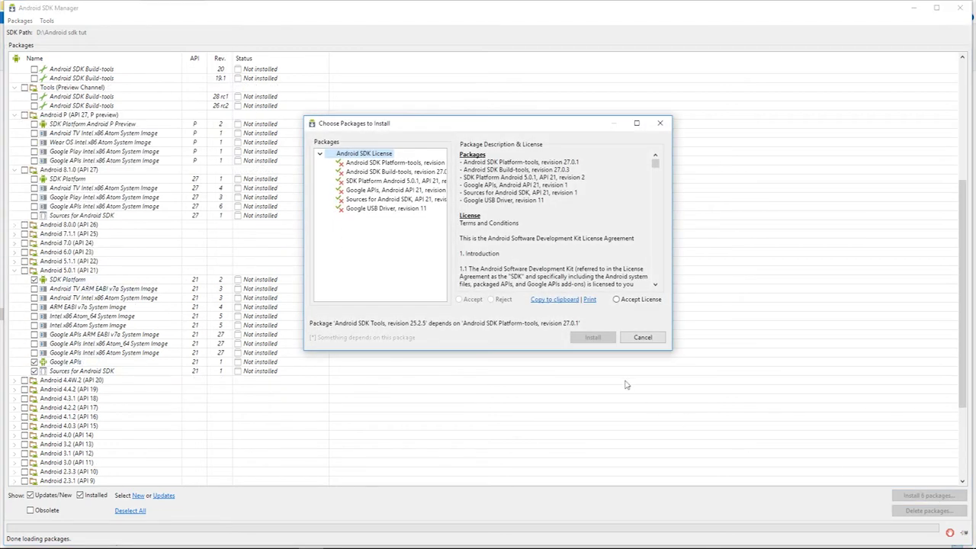
click(616, 300)
click(593, 337)
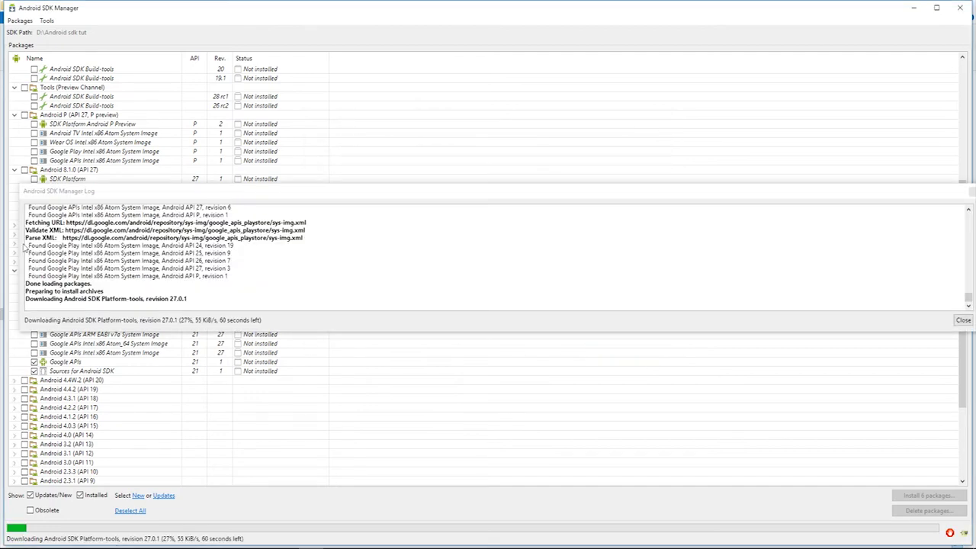
drag(16, 244, 418, 259)
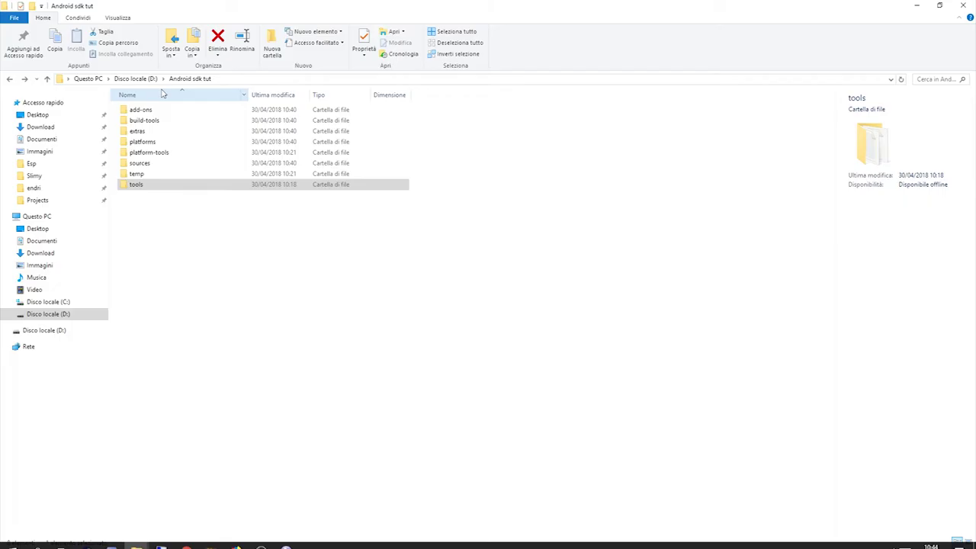
Copy the full path of the Android sdk tut folder on drive D: in File Explorer.
click(234, 78)
key(ctrl+c)
right_click(80, 79)
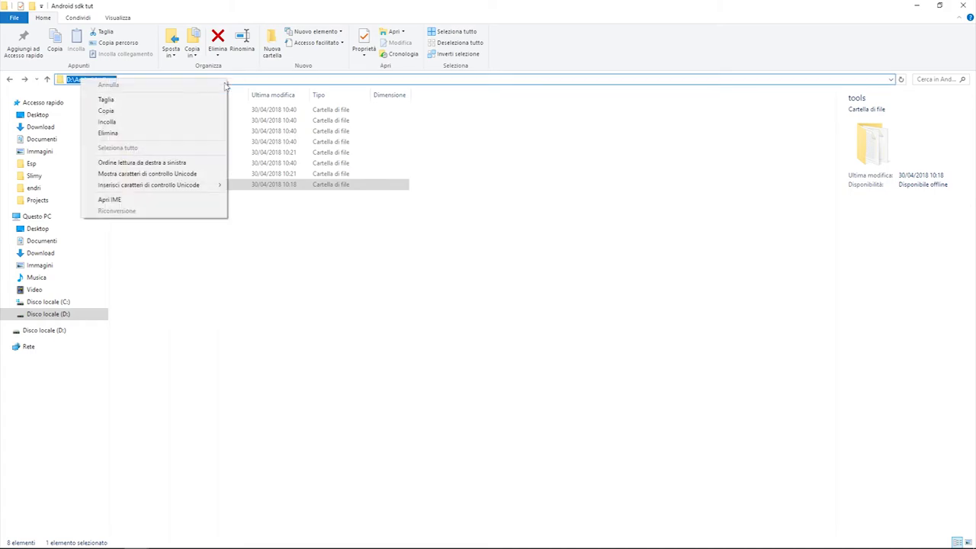
click(154, 112)
Return to Clickteam Fusion, paste the copied folder path as the pathname of the Android SDK directory, and confirm the preferences.
click(917, 5)
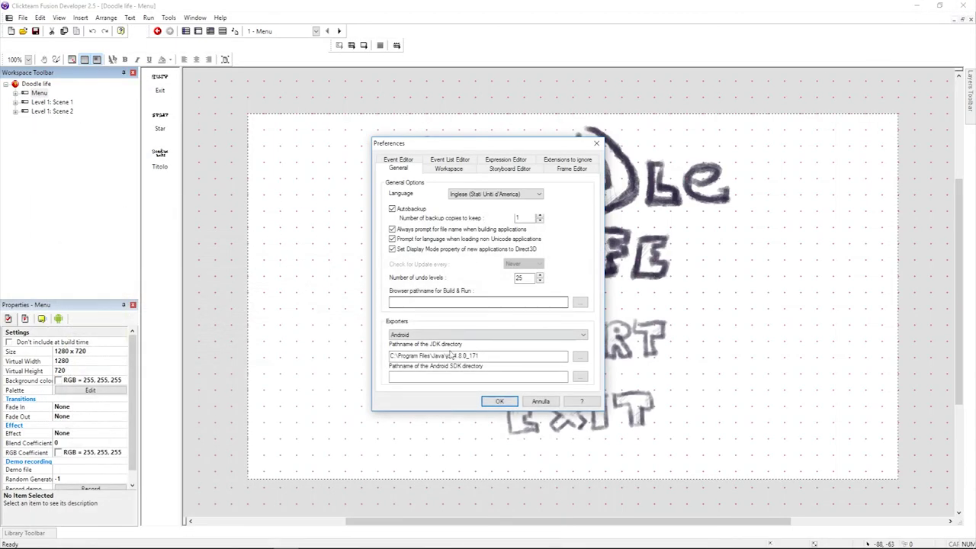
click(442, 376)
right_click(442, 377)
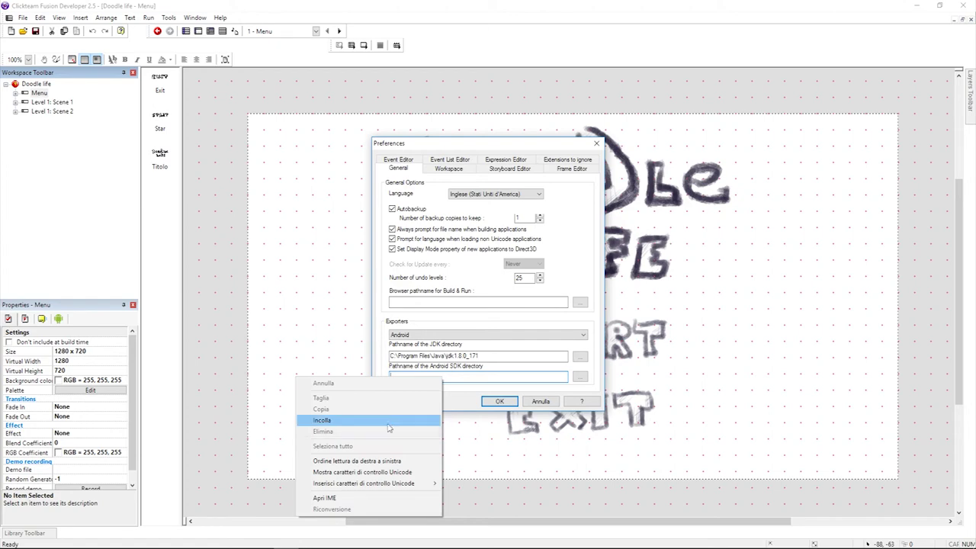
click(392, 421)
click(497, 402)
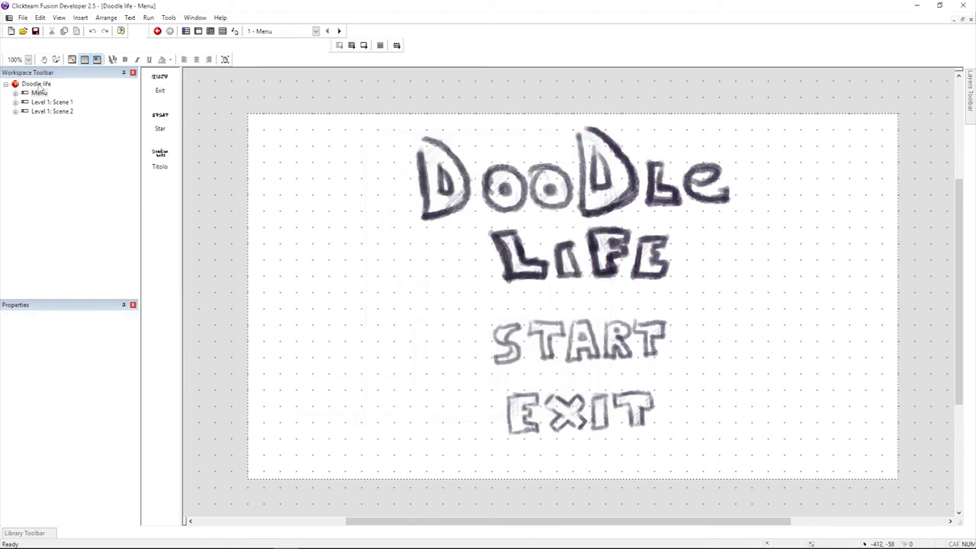
Build the Doodle life application as an Android APK named Doodle life 4 in the Doodle Life folder.
click(36, 83)
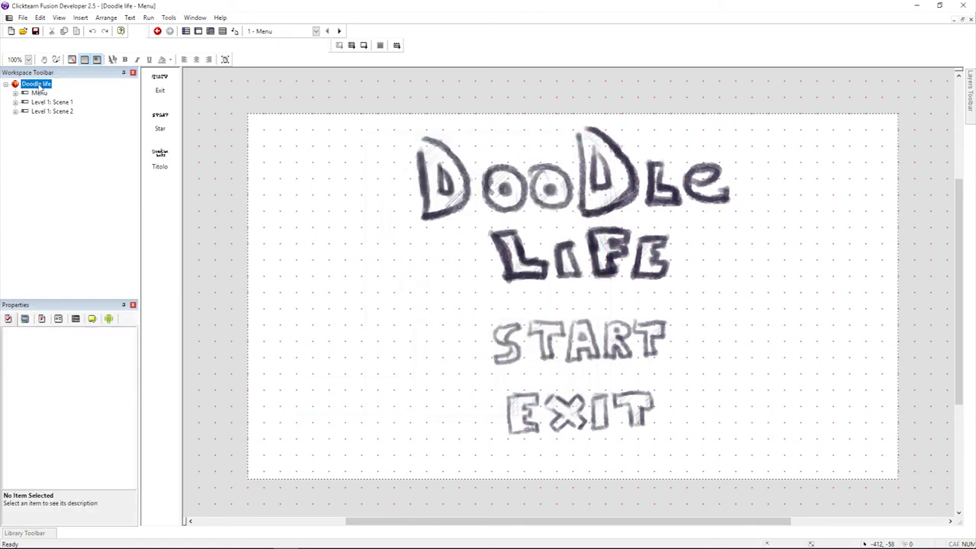
click(24, 18)
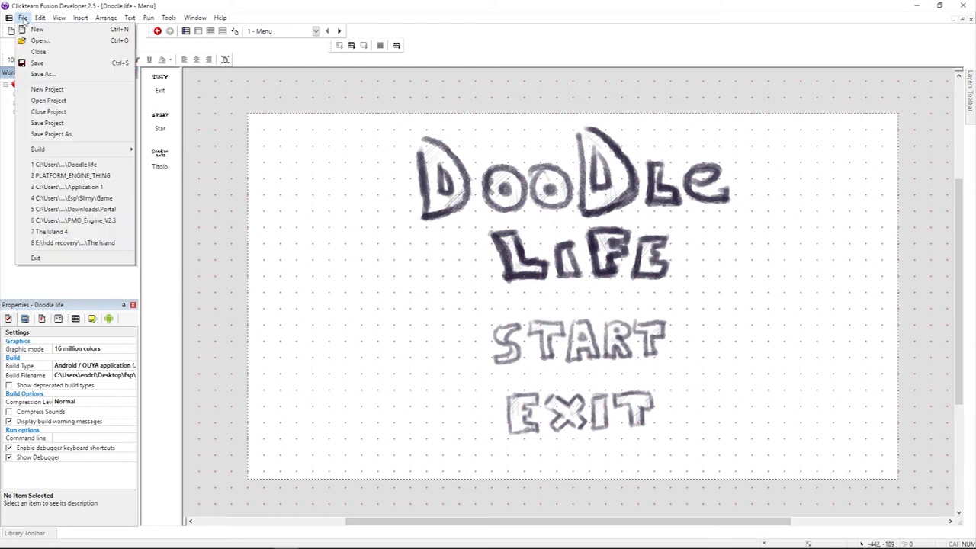
mouse_move(91, 149)
click(175, 166)
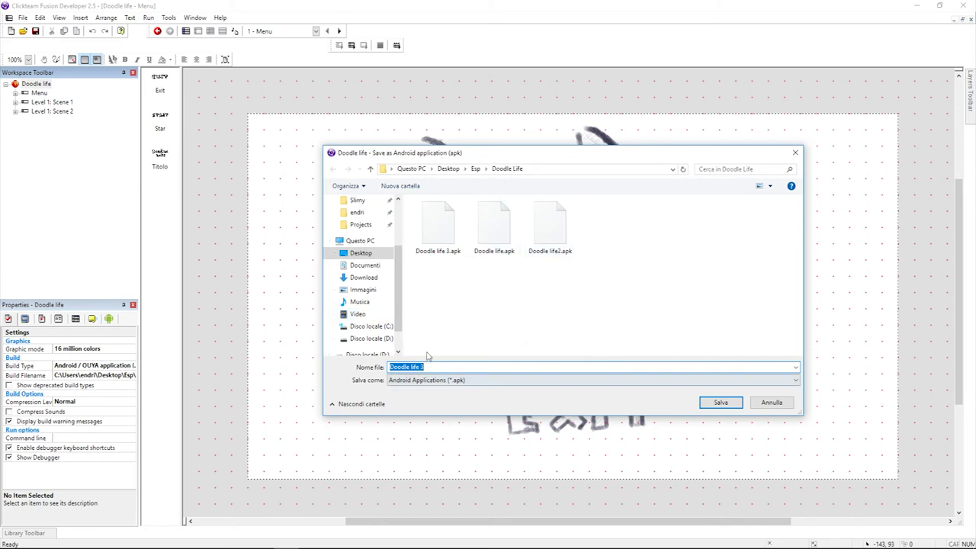
click(717, 400)
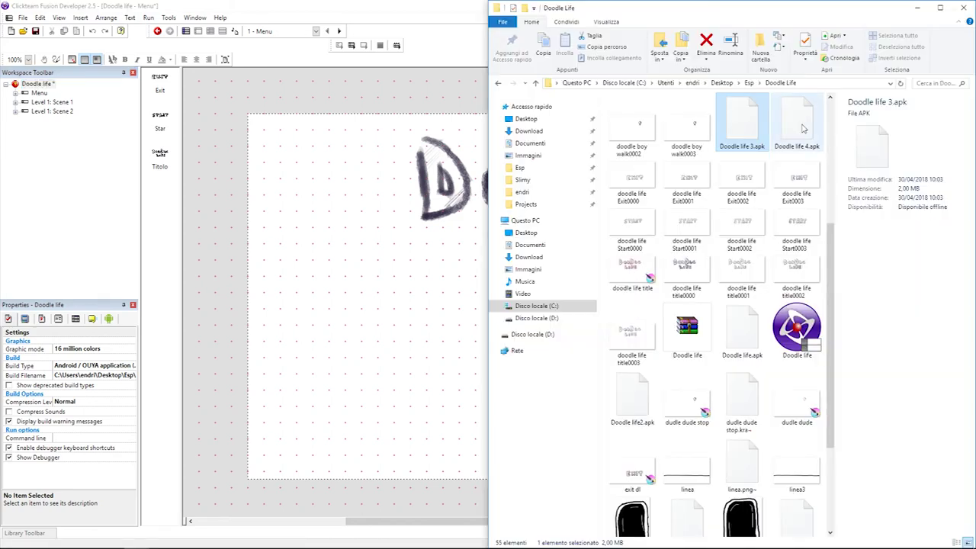
Check the Doodle Life folder for the exported Doodle life 4.apk file in an enlarged window, and close the folder.
double_click(811, 13)
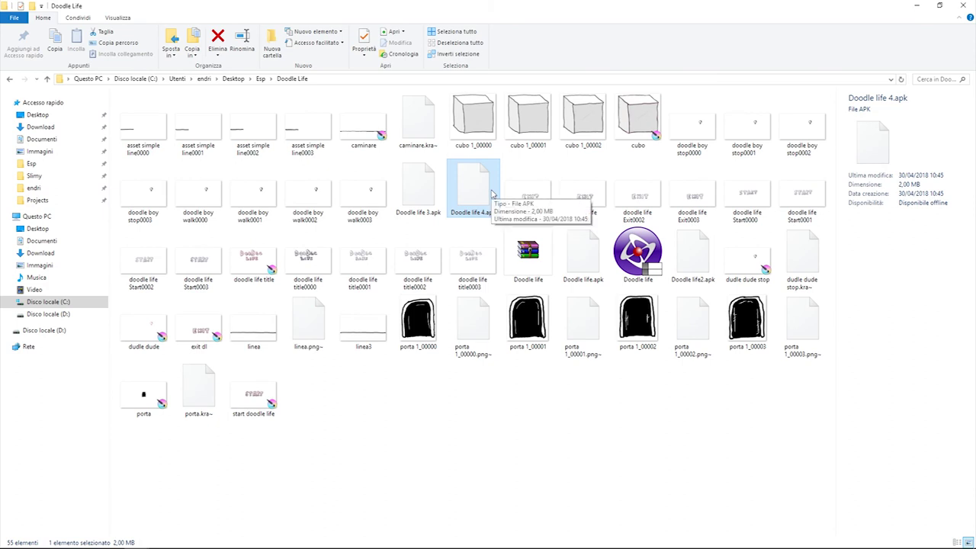
click(644, 454)
click(962, 5)
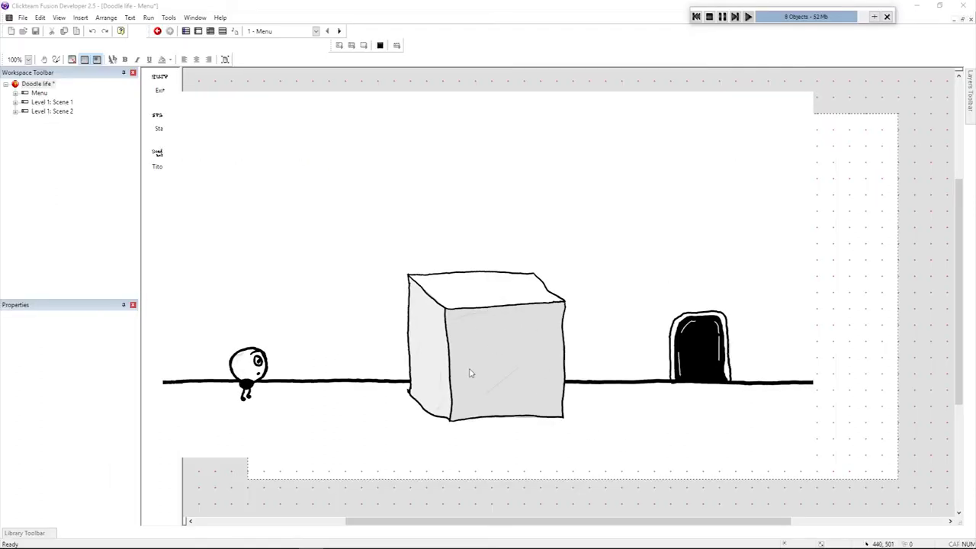